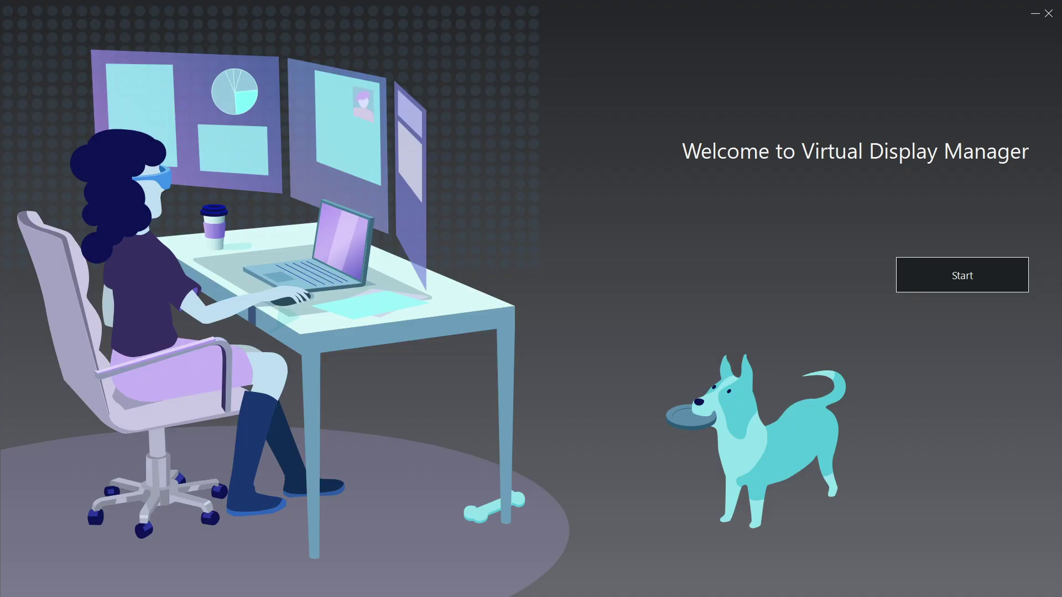
- Advance past the welcome, Safety & Comfort and Device controls setup pages to the main window
{"action": "key", "text": "Return"}
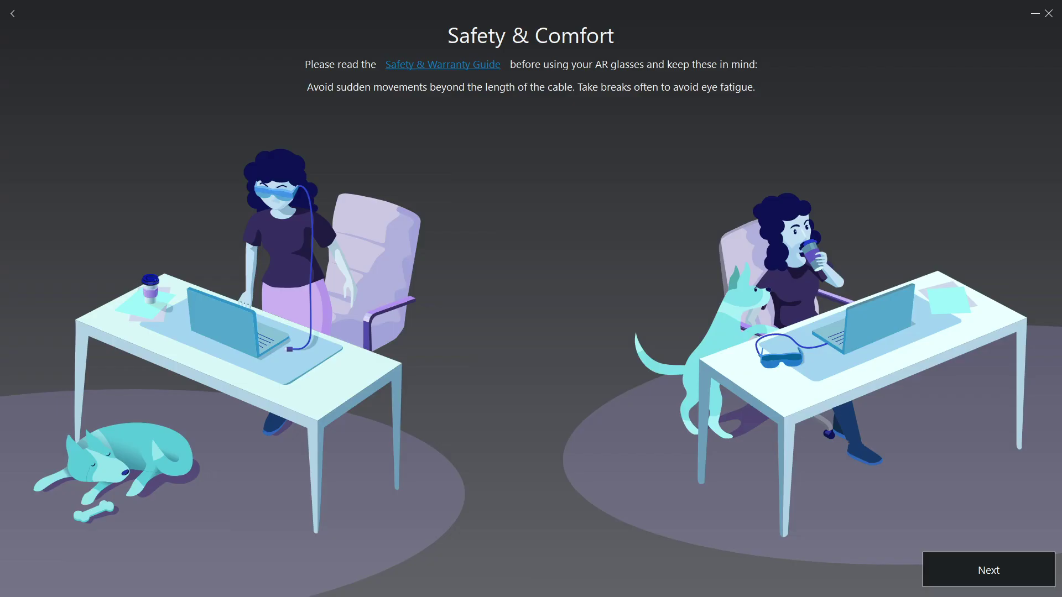
{"action": "key", "text": "Return"}
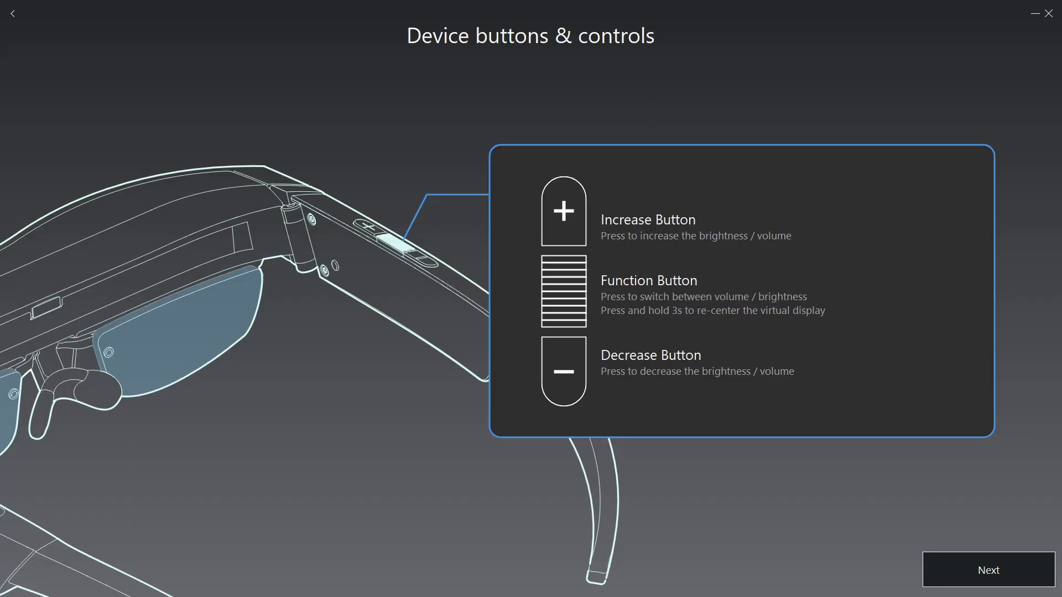
{"action": "key", "text": "Return"}
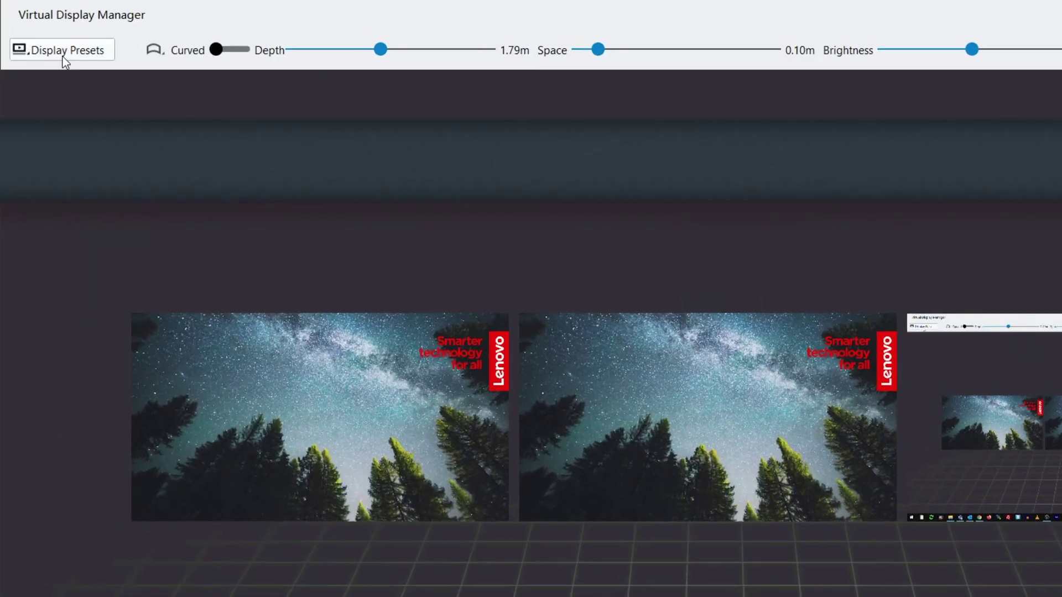
- Try the Ultra-wide display preset, then switch to the Custom preset
{"action": "left_click", "coordinate": [86, 60]}
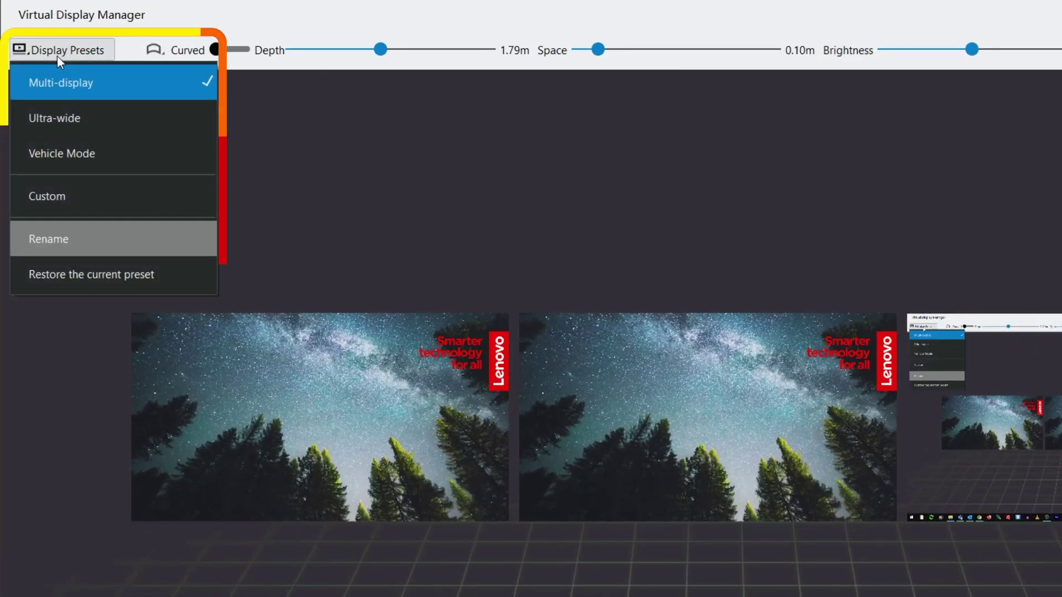
{"action": "left_click", "coordinate": [67, 119]}
{"action": "left_click", "coordinate": [61, 55]}
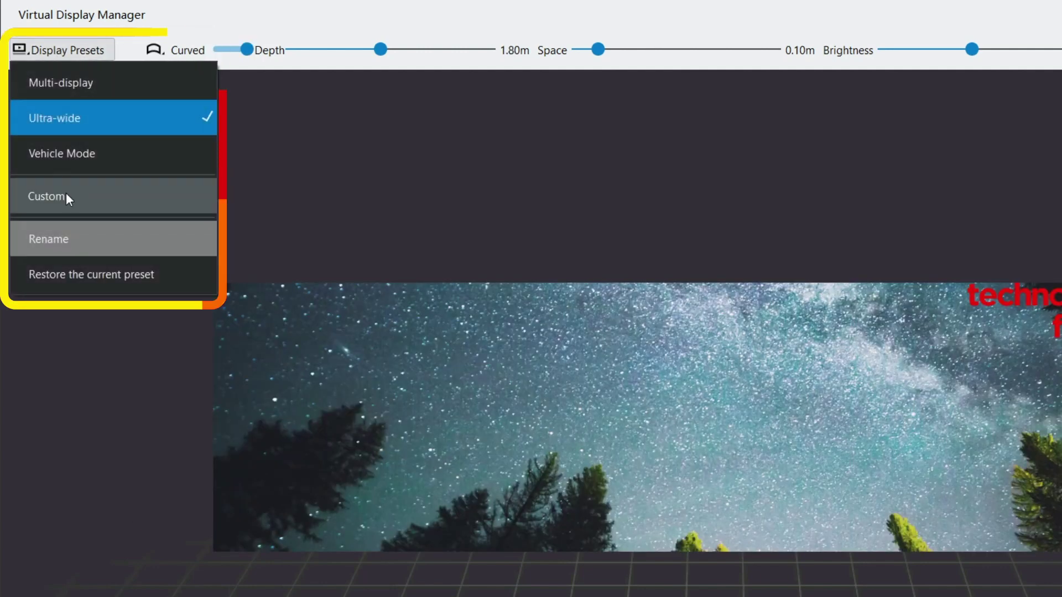
{"action": "left_click", "coordinate": [65, 192]}
- Rename the Custom preset to 'My Custom Layout' and save it
{"action": "left_click", "coordinate": [49, 55]}
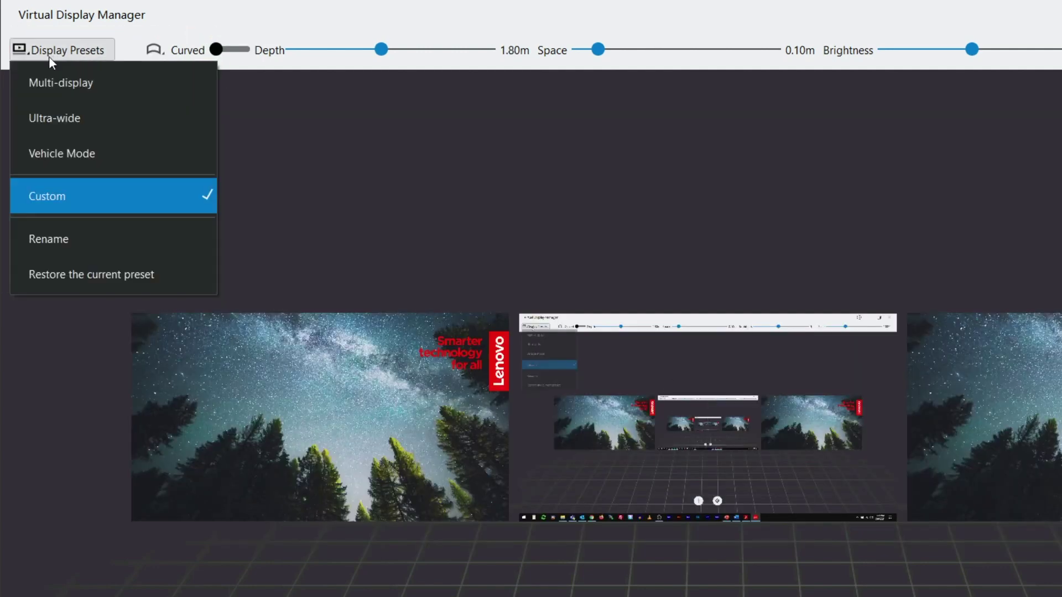
{"action": "left_click", "coordinate": [45, 238]}
{"action": "type", "text": "My Custom Layout"}
{"action": "left_click", "coordinate": [715, 467]}
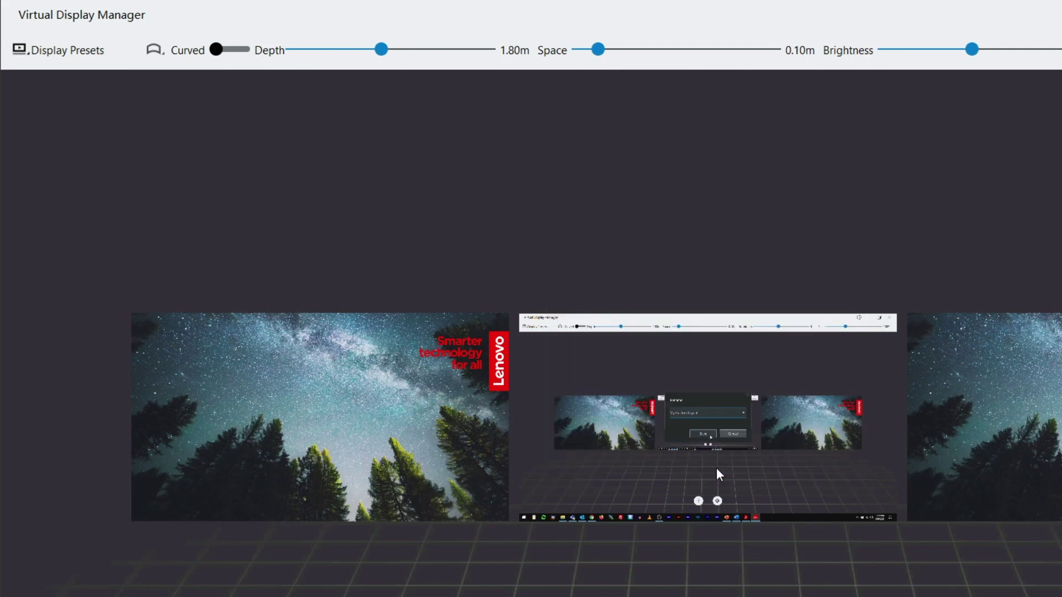
- Restore the current preset's settings and bend the displays into a curve
{"action": "left_click", "coordinate": [78, 51]}
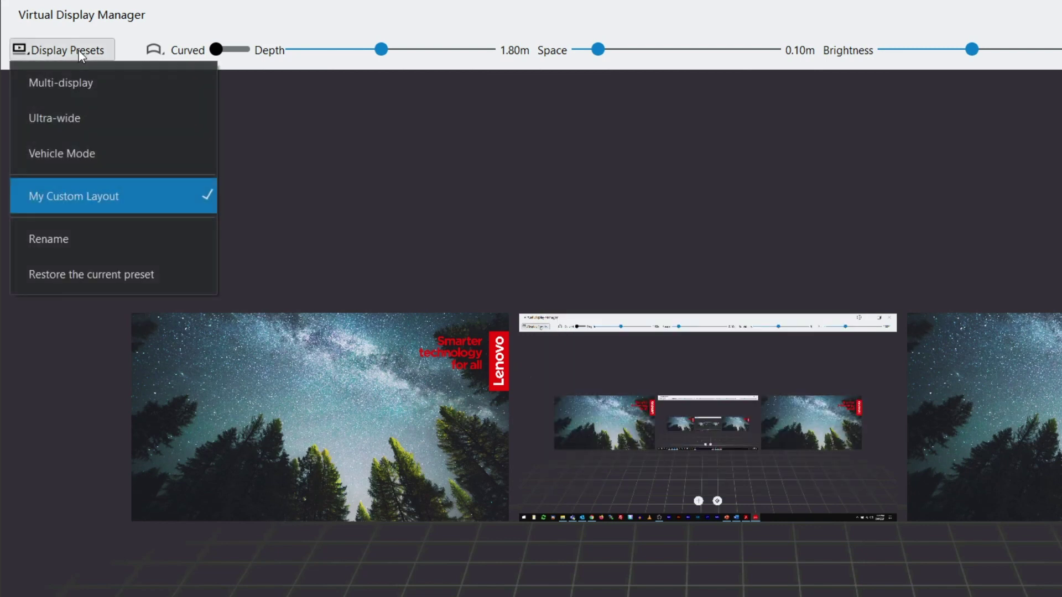
{"action": "left_click", "coordinate": [102, 274]}
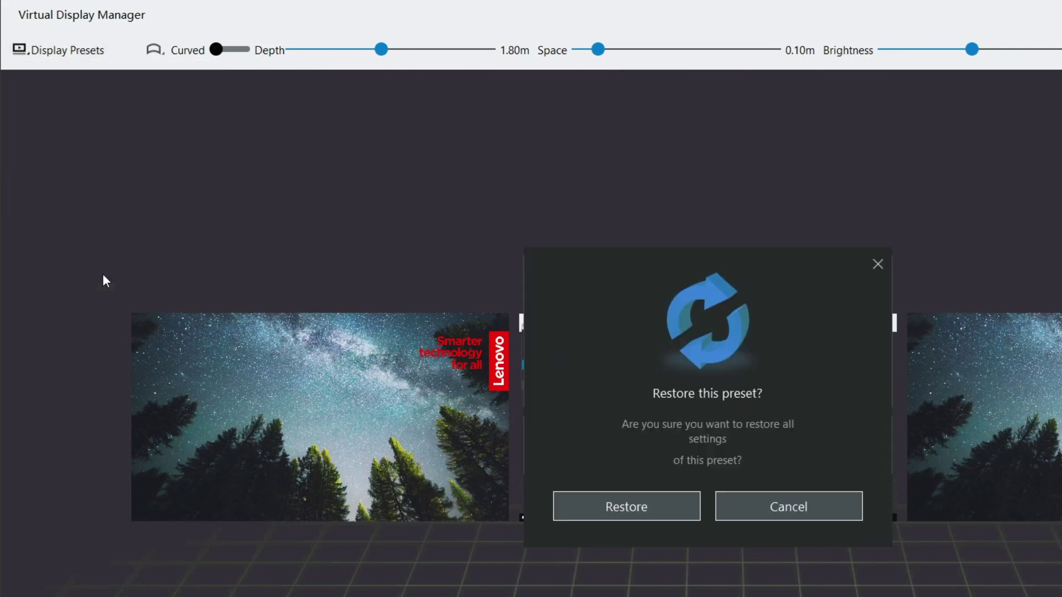
{"action": "left_click", "coordinate": [623, 513]}
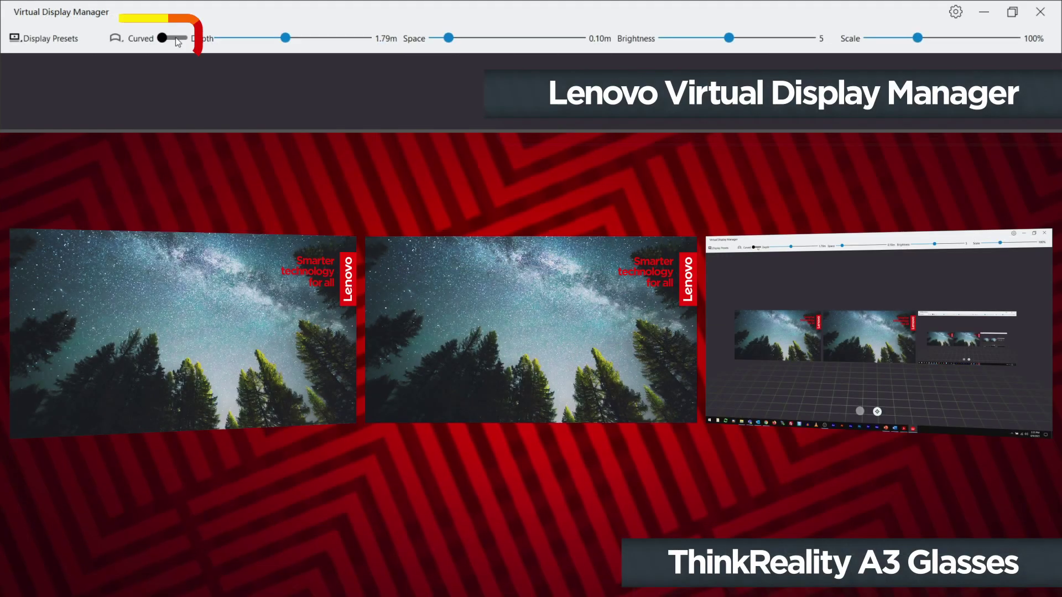
{"action": "left_click", "coordinate": [178, 40]}
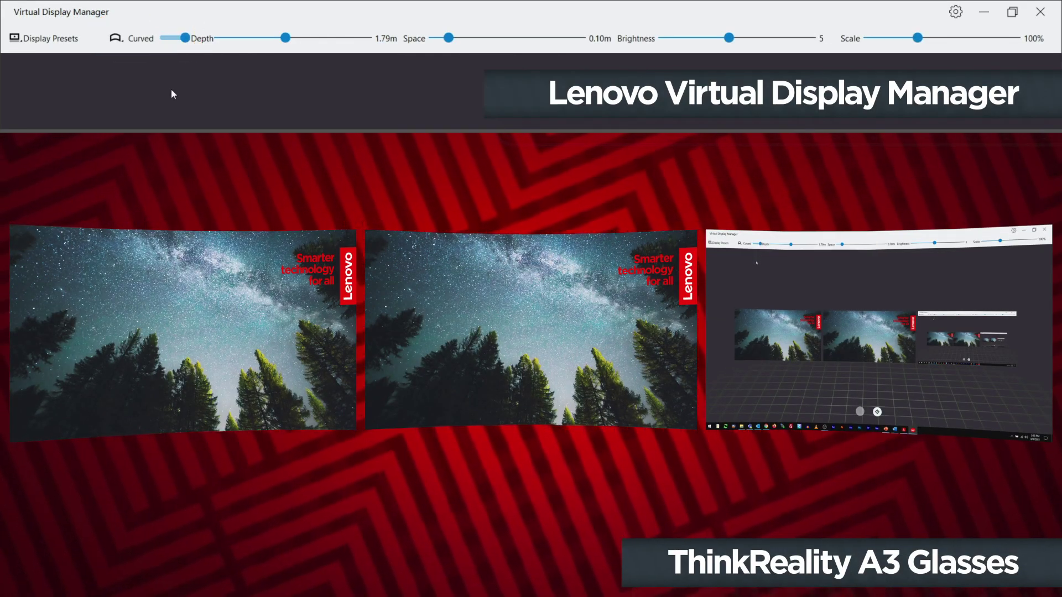
- Flatten the displays, set depth to 3.00 m, widen spacing, brightness 10, then scale 50%
{"action": "left_click", "coordinate": [167, 40]}
{"action": "left_click_drag", "start_coordinate": [285, 37], "coordinate": [196, 51]}
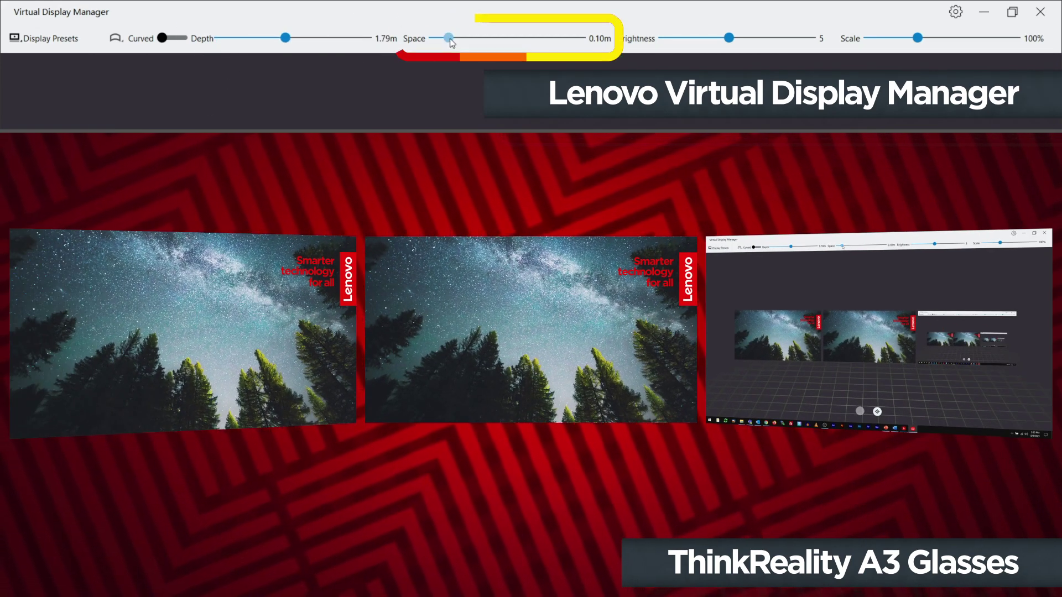
{"action": "left_click_drag", "start_coordinate": [449, 38], "coordinate": [580, 39]}
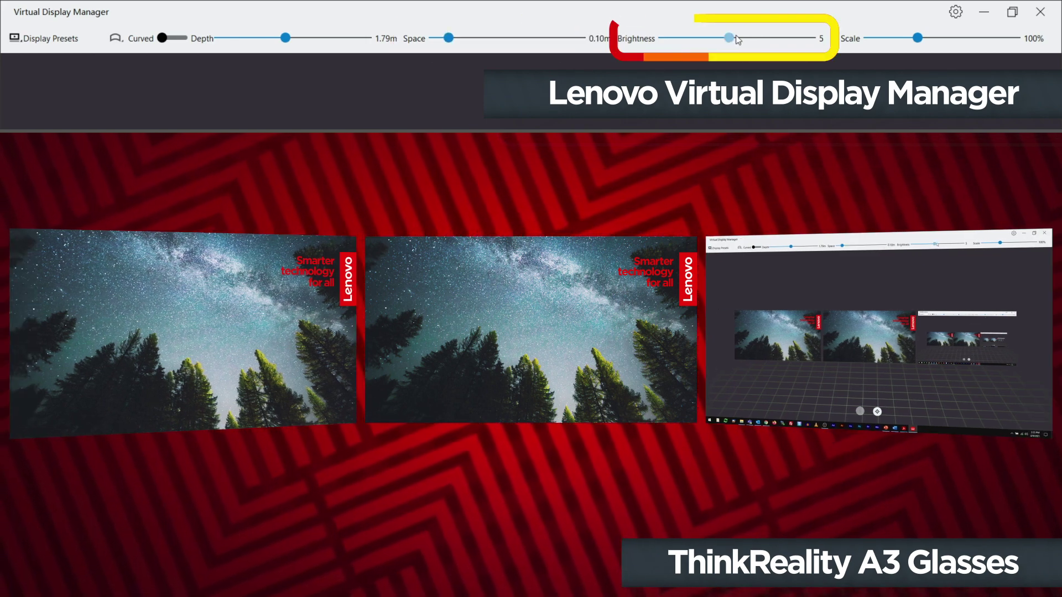
{"action": "left_click_drag", "start_coordinate": [728, 38], "coordinate": [810, 38]}
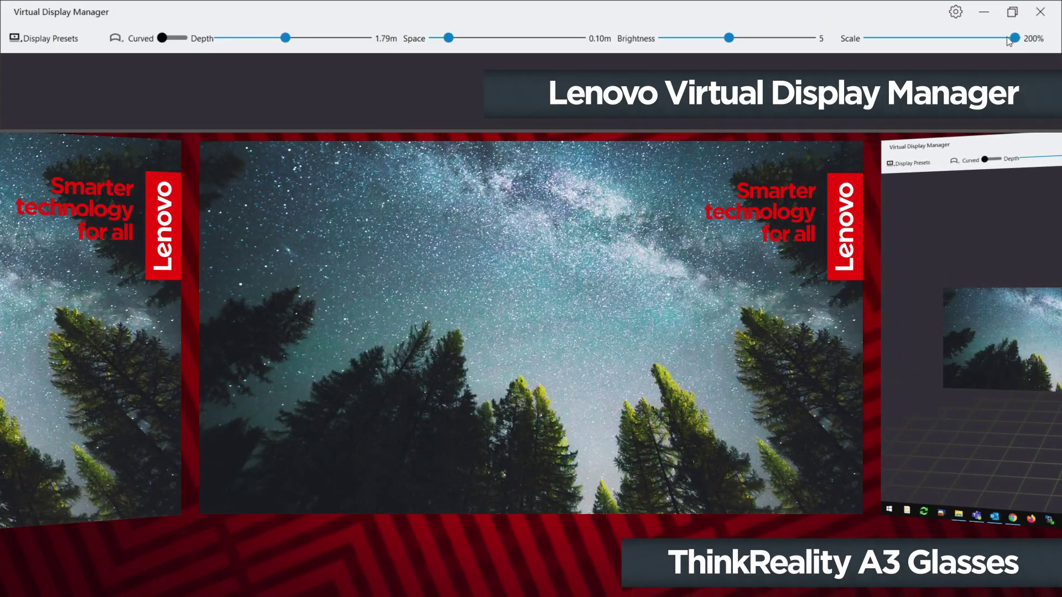
{"action": "left_click_drag", "start_coordinate": [1014, 39], "coordinate": [855, 38]}
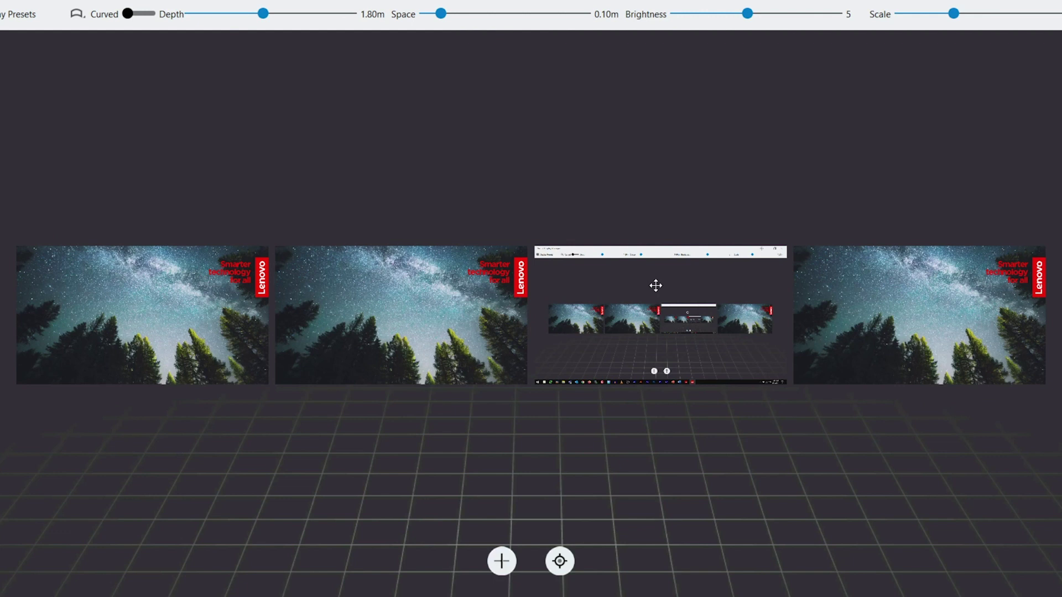
- Delete the first virtual display and reorder the remaining three around the desktop display
{"action": "left_click", "coordinate": [656, 285]}
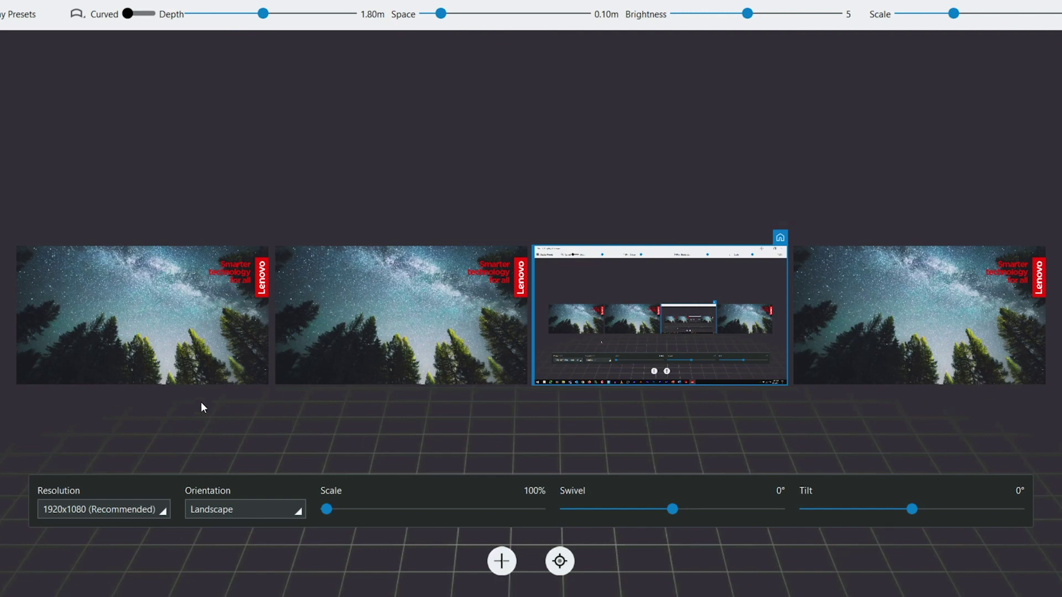
{"action": "left_click", "coordinate": [157, 302]}
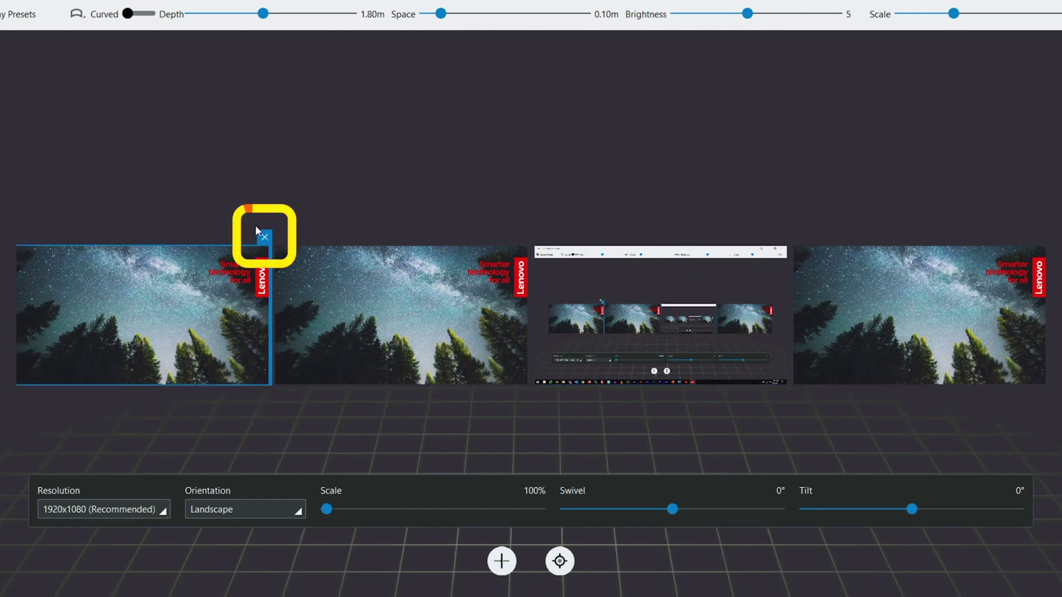
{"action": "left_click", "coordinate": [264, 239]}
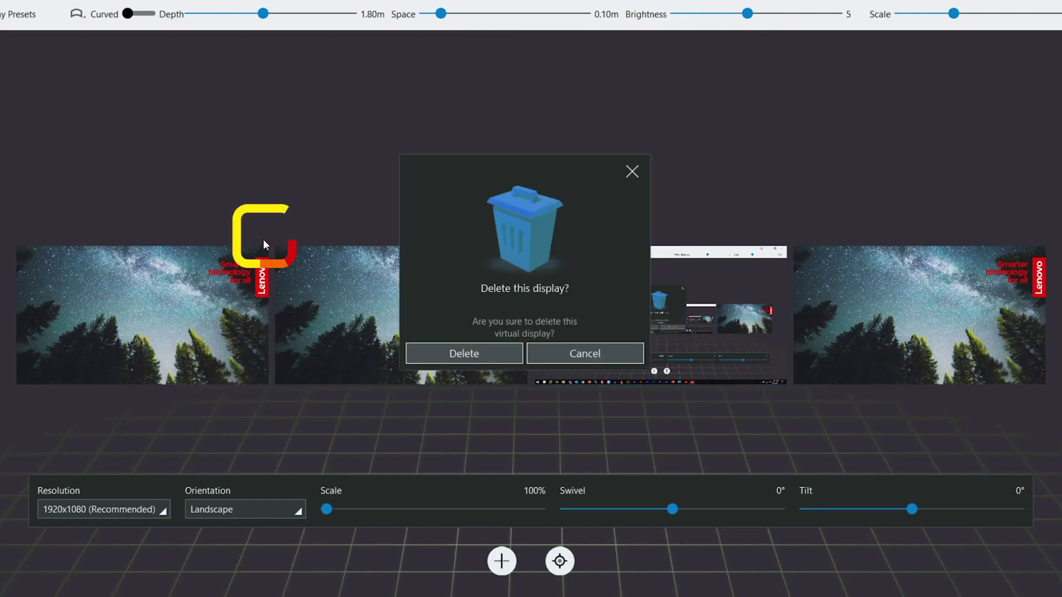
{"action": "left_click", "coordinate": [437, 347]}
{"action": "left_click_drag", "start_coordinate": [481, 381], "coordinate": [525, 303]}
{"action": "left_click_drag", "start_coordinate": [622, 439], "coordinate": [407, 314]}
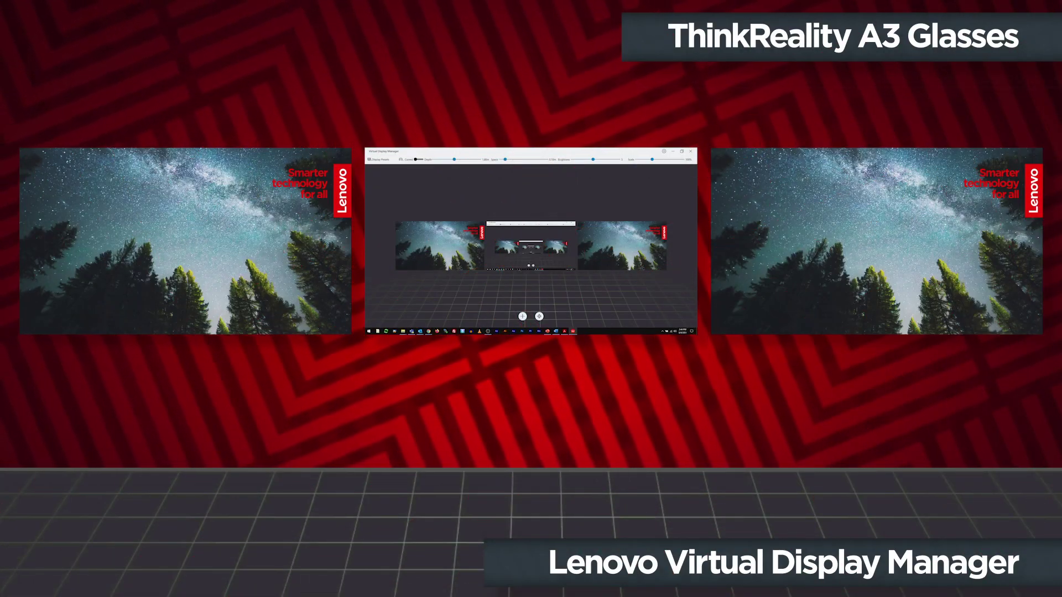
- Keep the left display at 1920x1080 (Recommended) and turn it to Portrait
{"action": "left_click", "coordinate": [216, 326]}
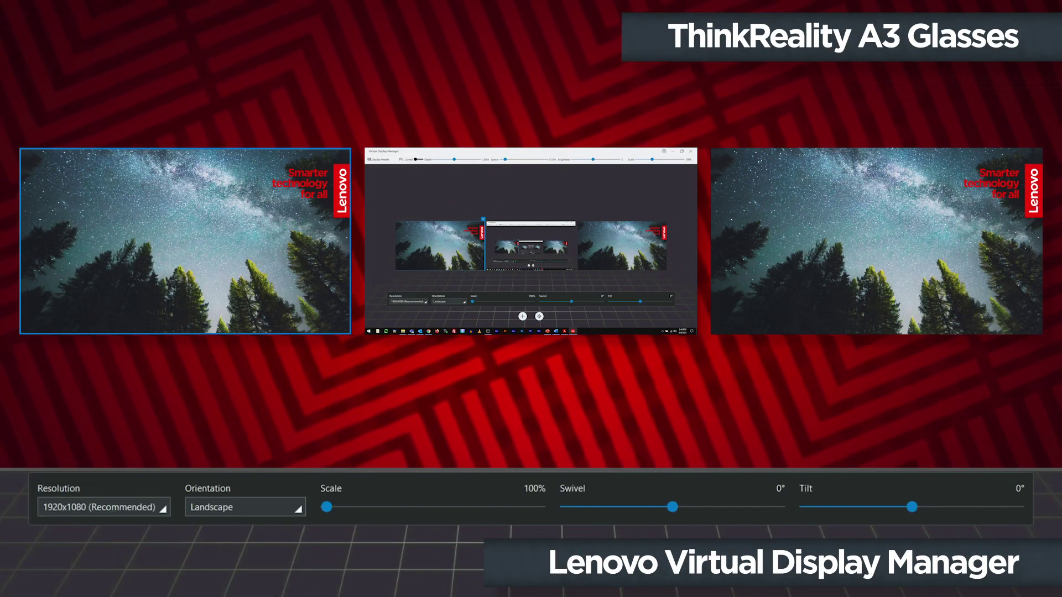
{"action": "left_click", "coordinate": [162, 507]}
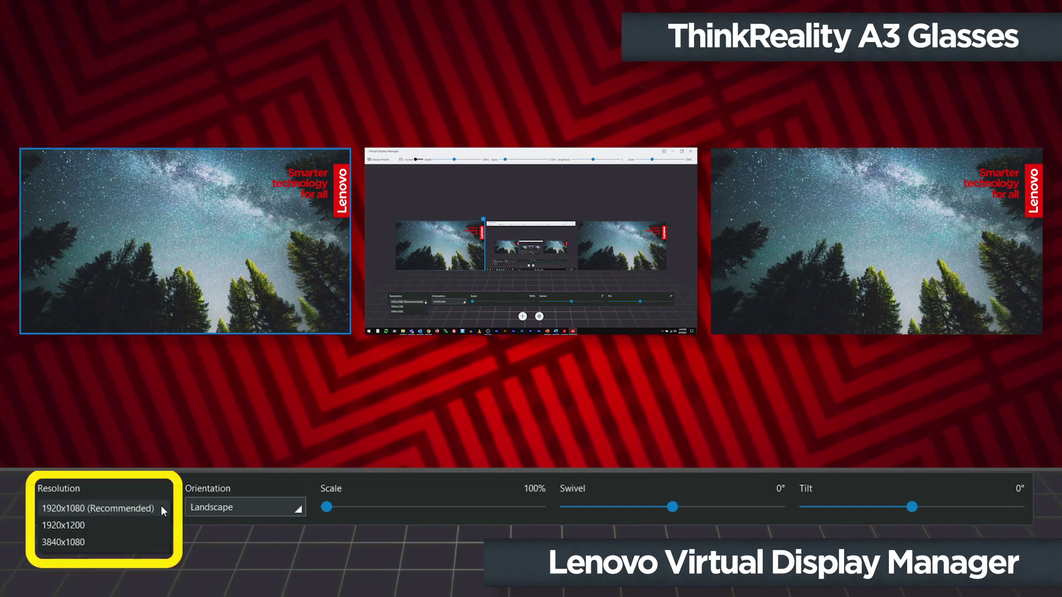
{"action": "left_click", "coordinate": [161, 507]}
{"action": "left_click", "coordinate": [223, 506]}
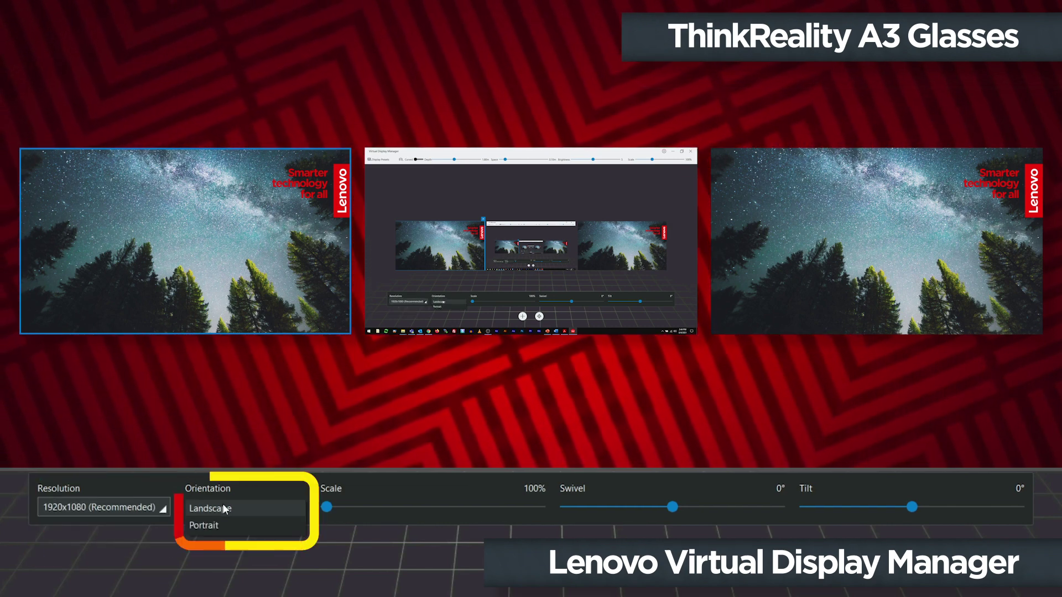
{"action": "left_click", "coordinate": [209, 525]}
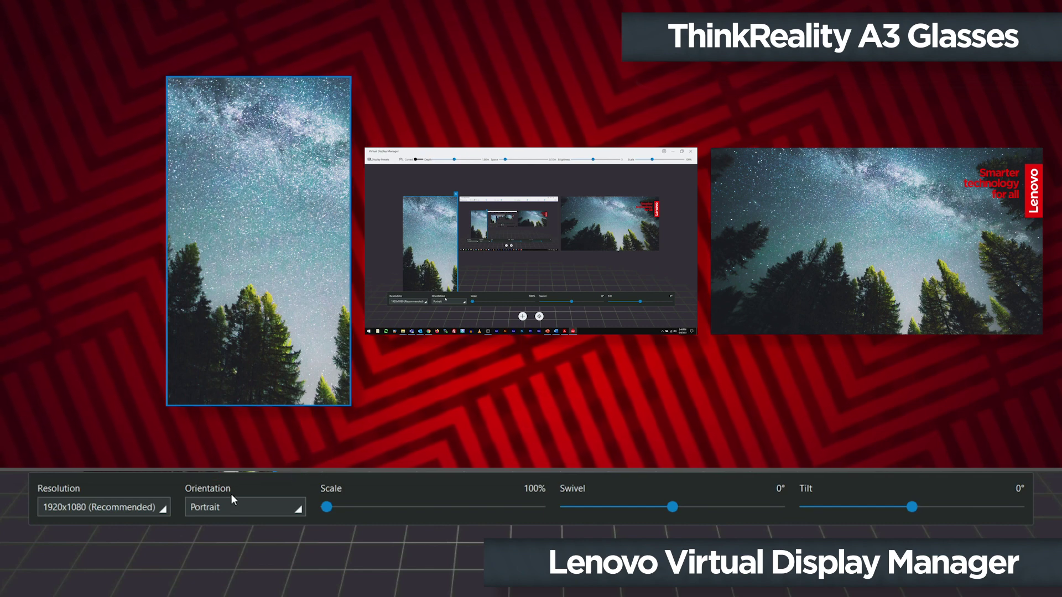
- Return the left display to Landscape, scale it to 142% and swivel it 15°
{"action": "left_click", "coordinate": [227, 505]}
{"action": "left_click", "coordinate": [228, 490]}
{"action": "mouse_move", "coordinate": [327, 506]}
{"action": "left_mouse_down"}
{"action": "mouse_move", "coordinate": [545, 508]}
{"action": "mouse_move", "coordinate": [306, 511]}
{"action": "left_mouse_up"}
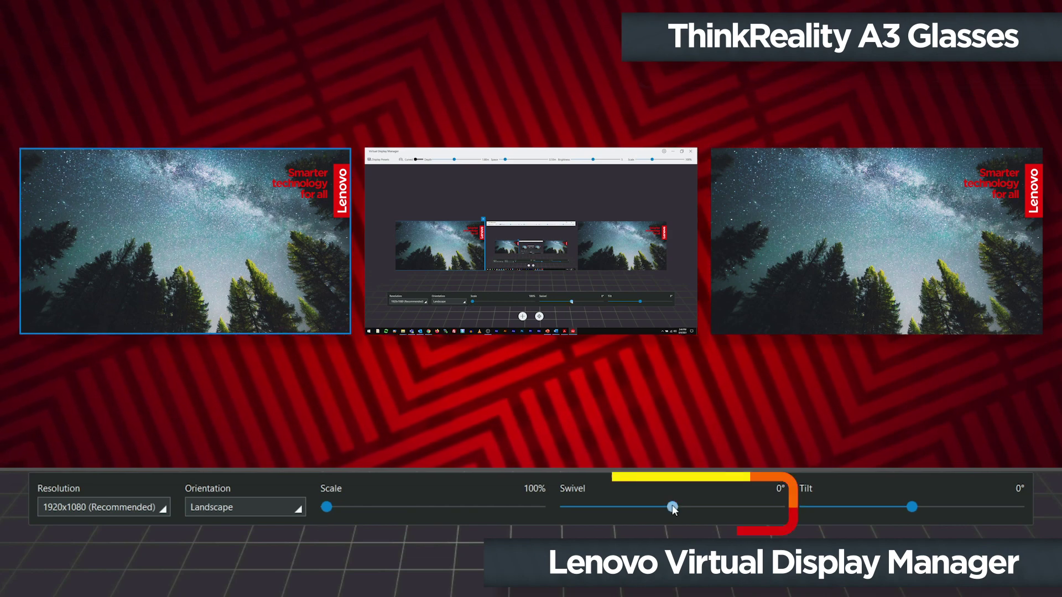
{"action": "mouse_move", "coordinate": [672, 507]}
{"action": "left_mouse_down"}
{"action": "mouse_move", "coordinate": [809, 501]}
{"action": "mouse_move", "coordinate": [561, 506]}
{"action": "mouse_move", "coordinate": [673, 507]}
{"action": "left_mouse_up"}
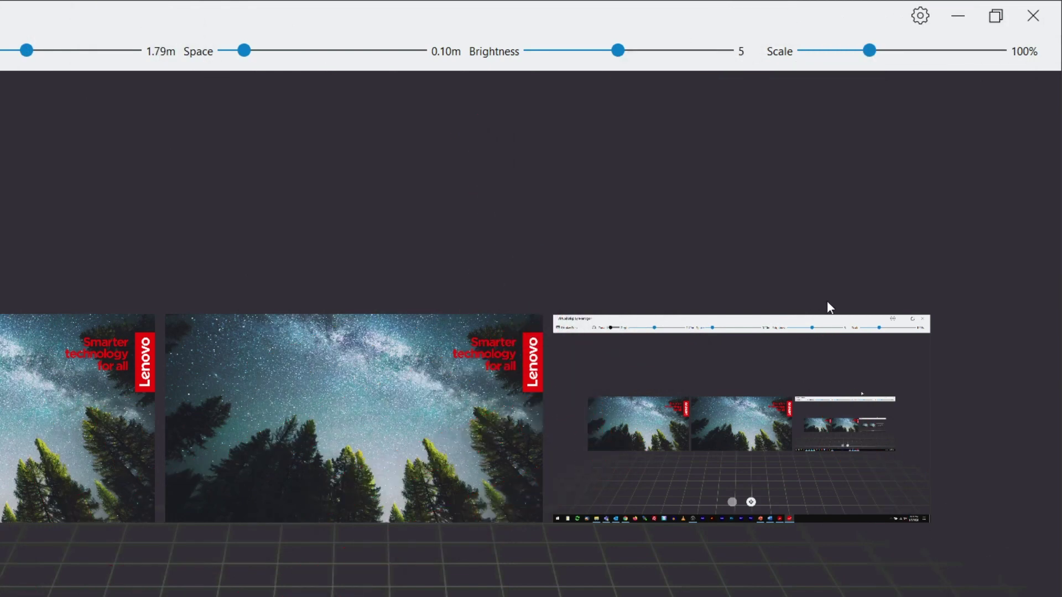
- Set the IPD calibration to 52.5 mm, then confirm version 1.150 is up to date
{"action": "left_click", "coordinate": [920, 17]}
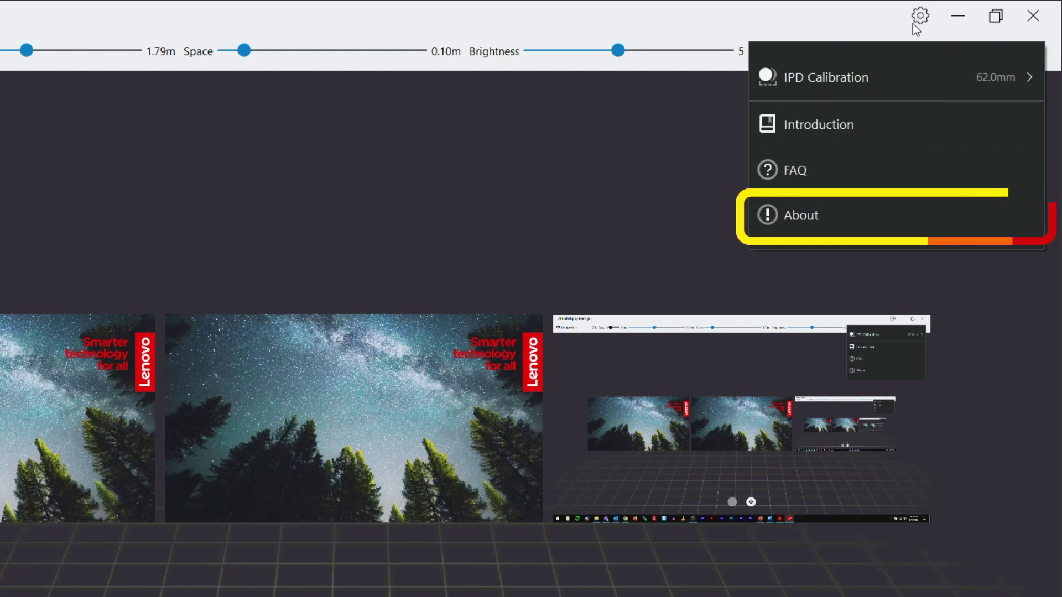
{"action": "left_click", "coordinate": [843, 84]}
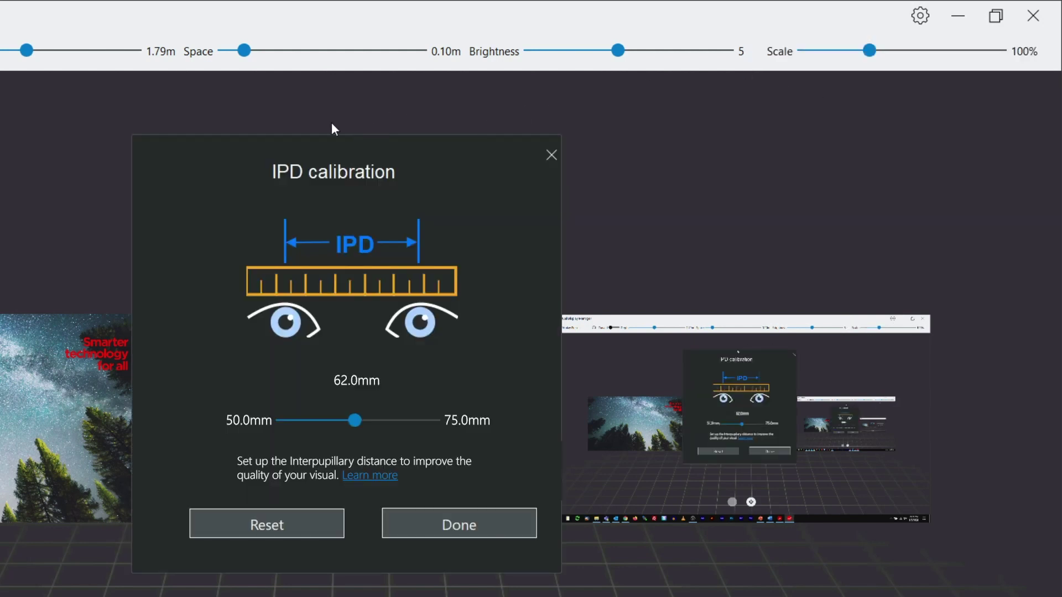
{"action": "left_click", "coordinate": [297, 421]}
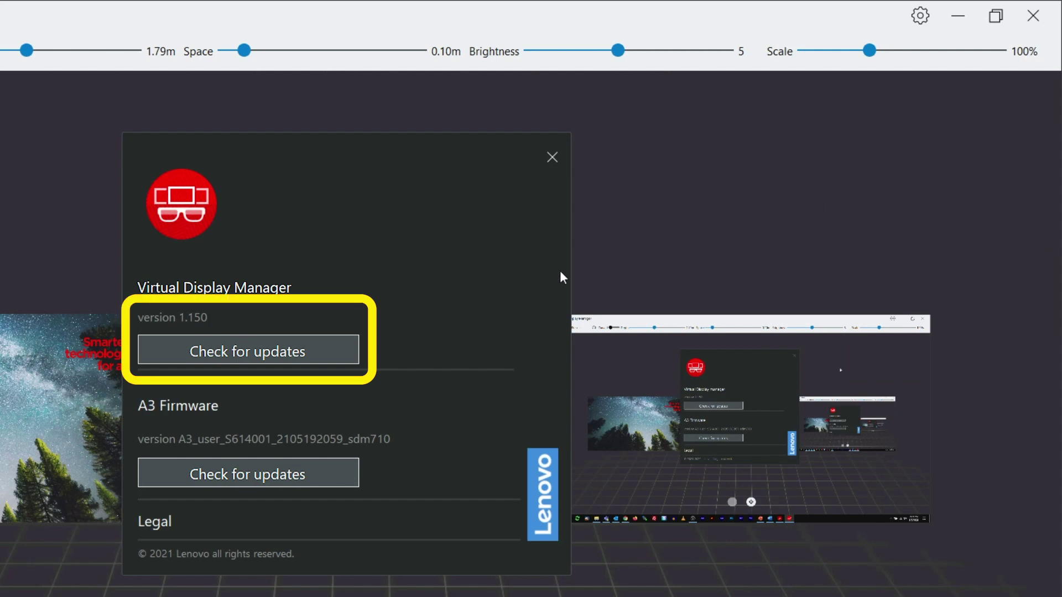
{"action": "left_click", "coordinate": [279, 354]}
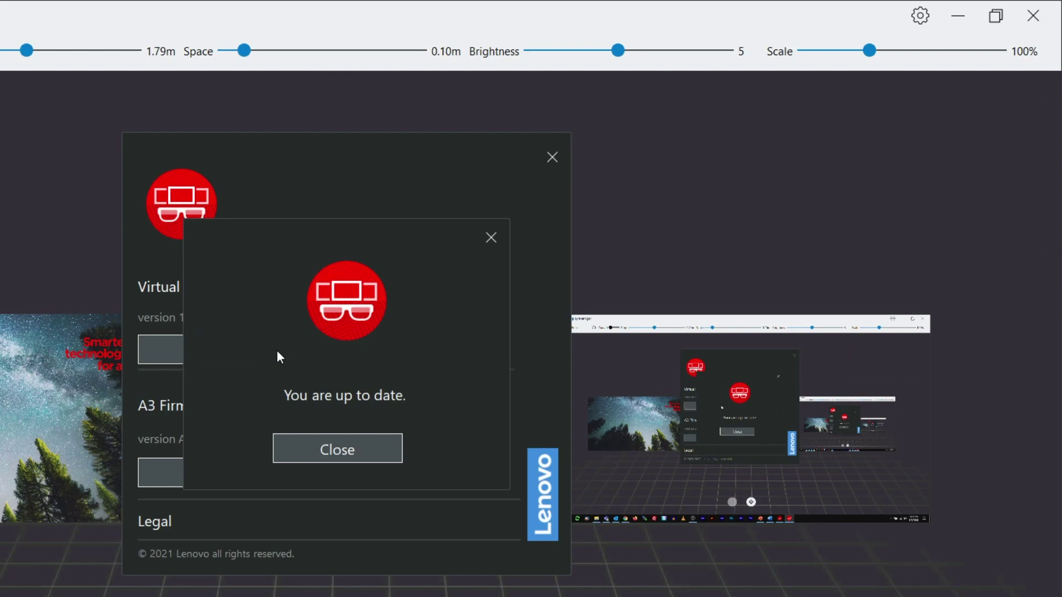
{"action": "left_click", "coordinate": [381, 450]}
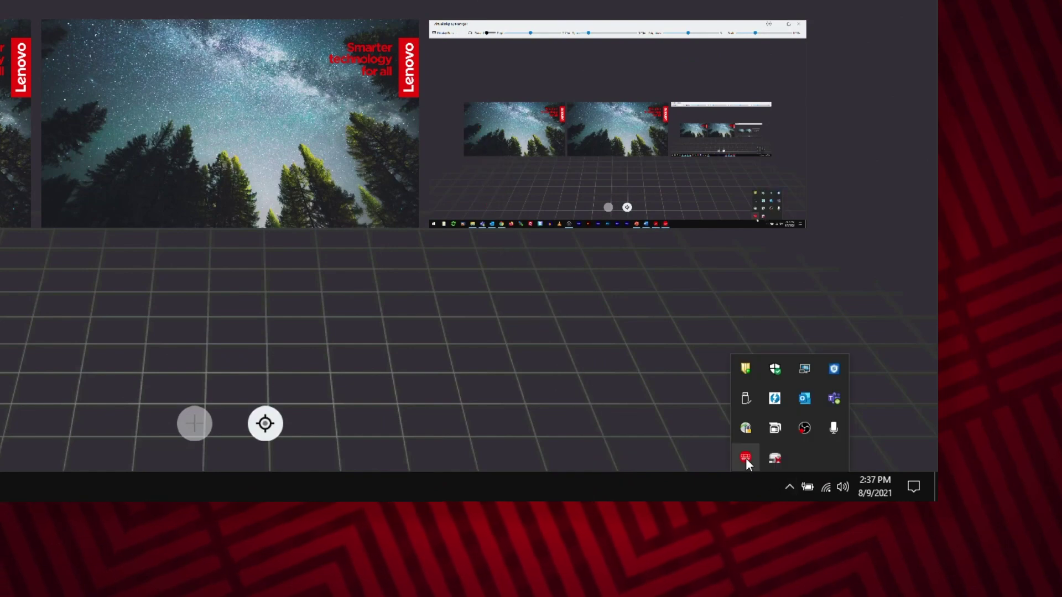
- Open the Virtual Display Manager panel from the system tray overflow
{"action": "left_click", "coordinate": [746, 456]}
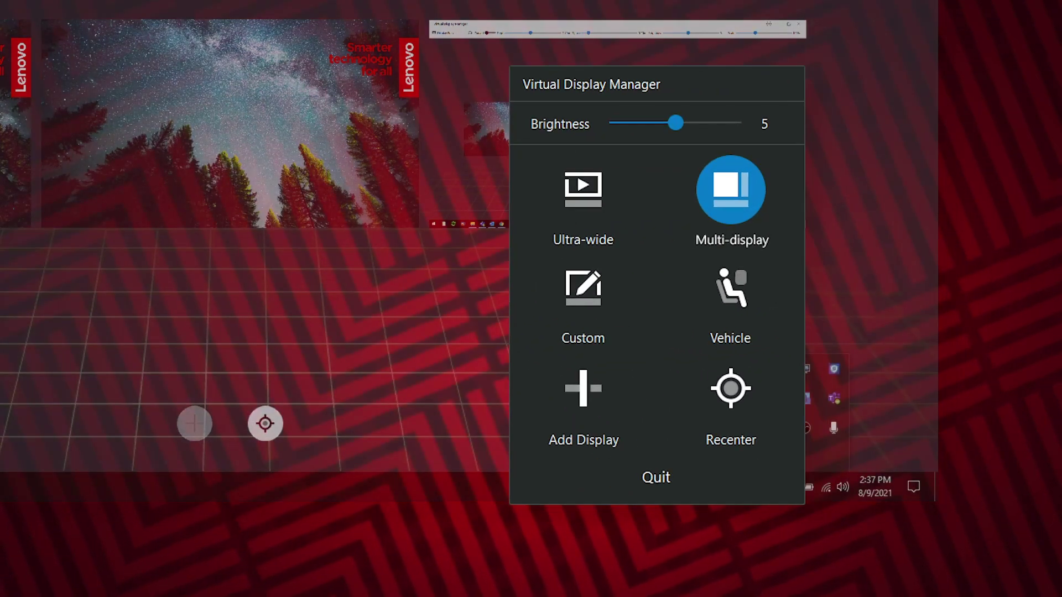